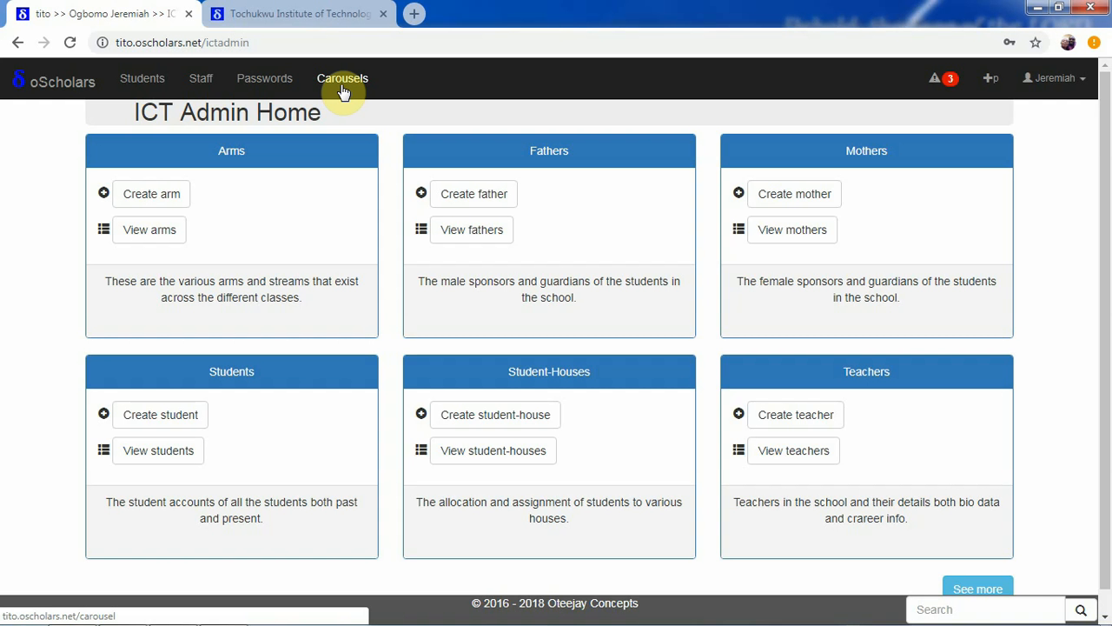
Step: Examine the pictures, titles and captions in the login page's carousel and close that page
click(322, 18)
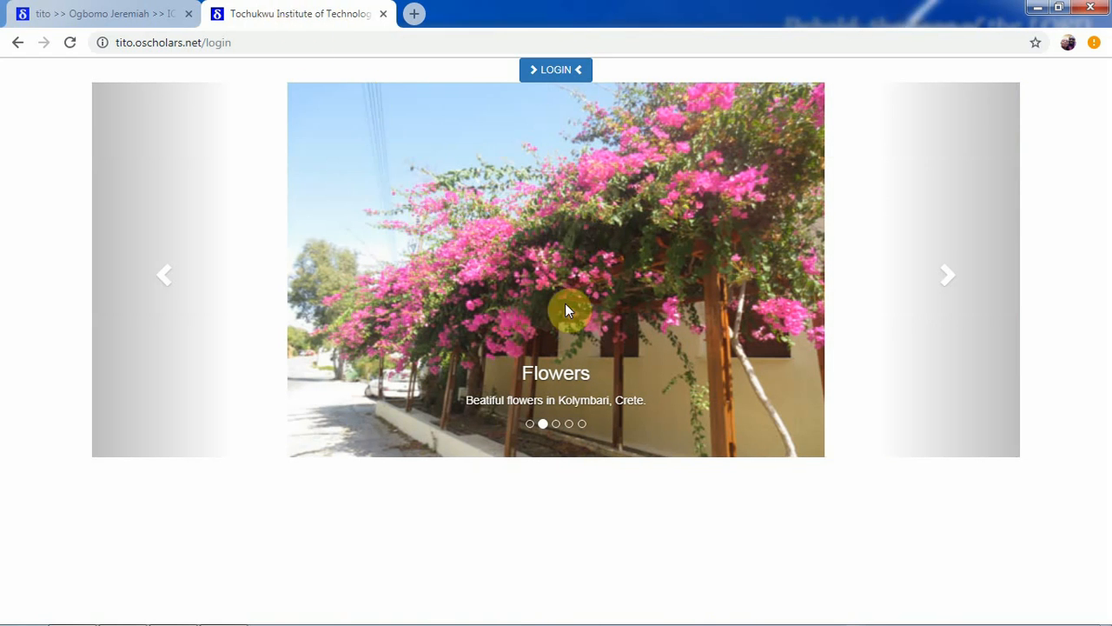
click(945, 278)
click(945, 278)
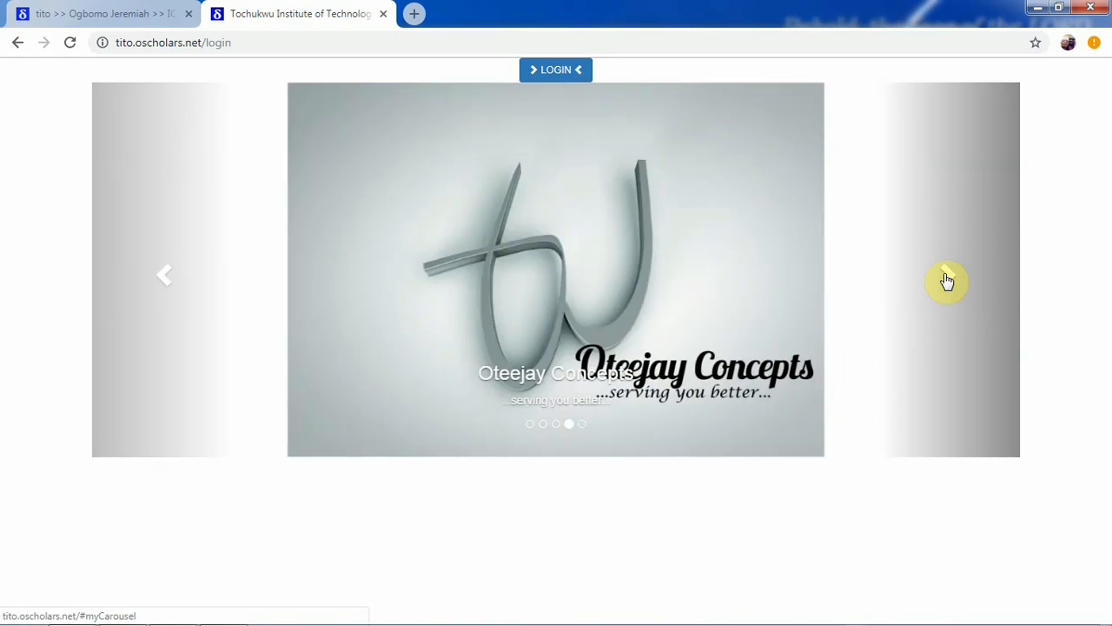
click(946, 280)
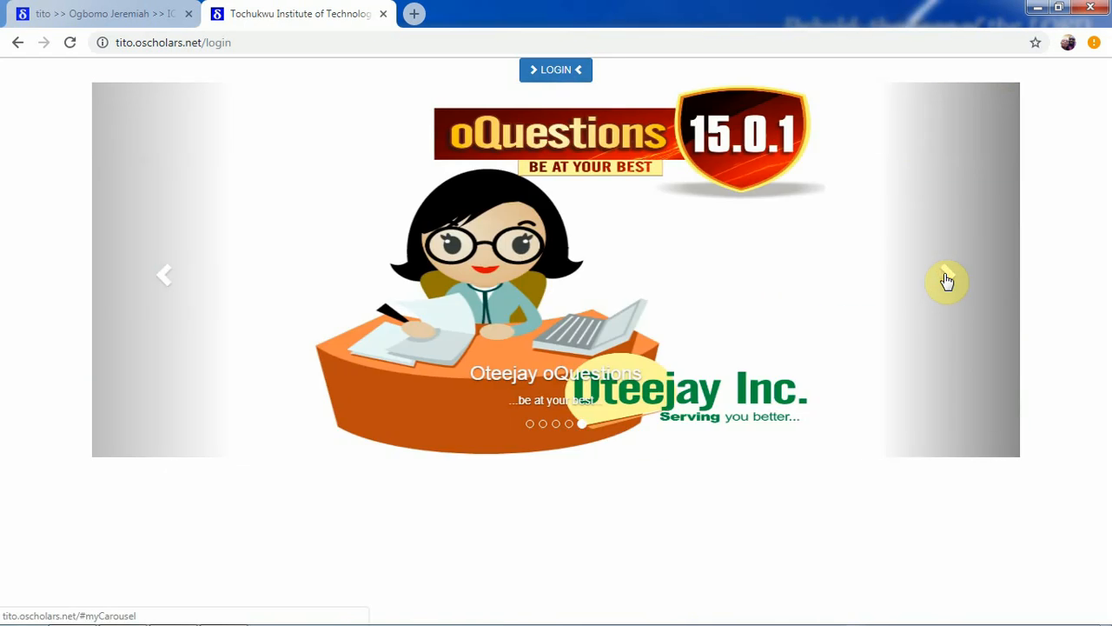
click(946, 279)
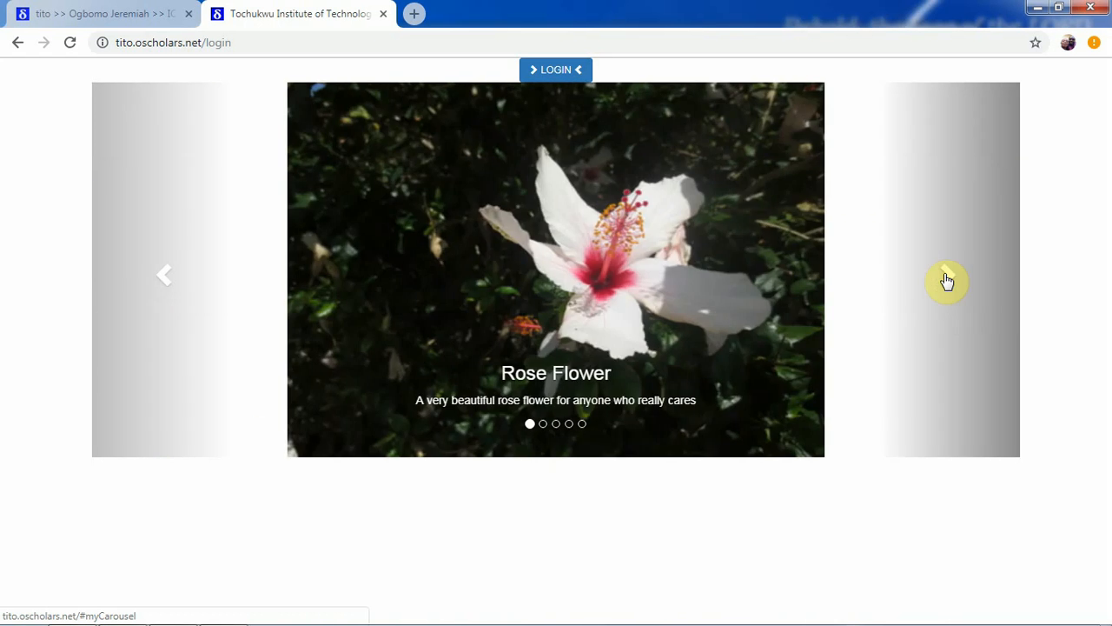
click(946, 280)
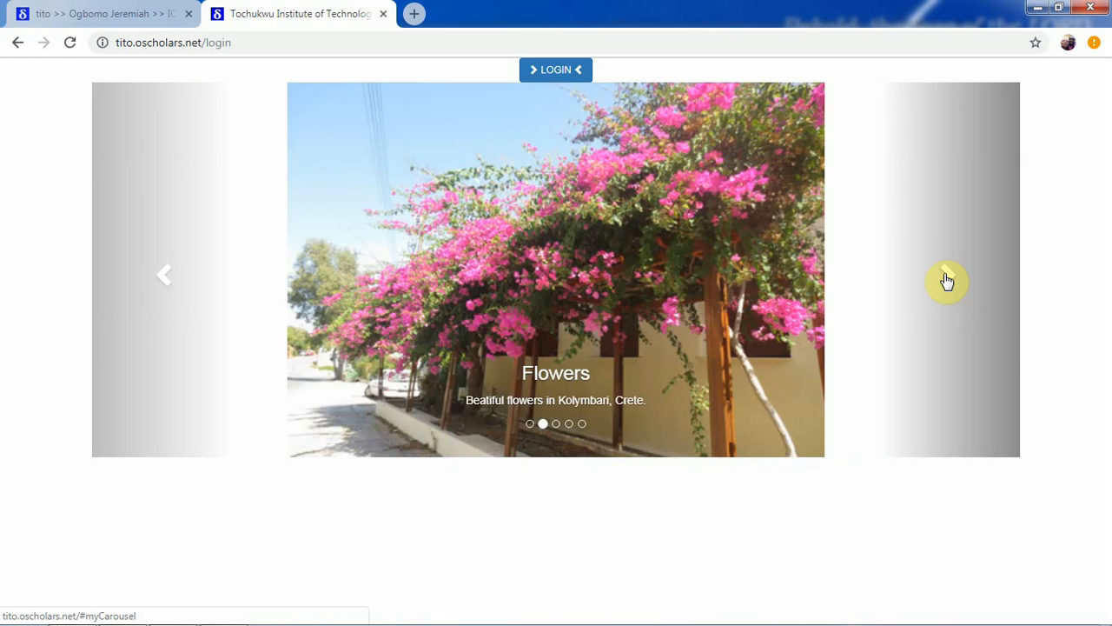
click(946, 280)
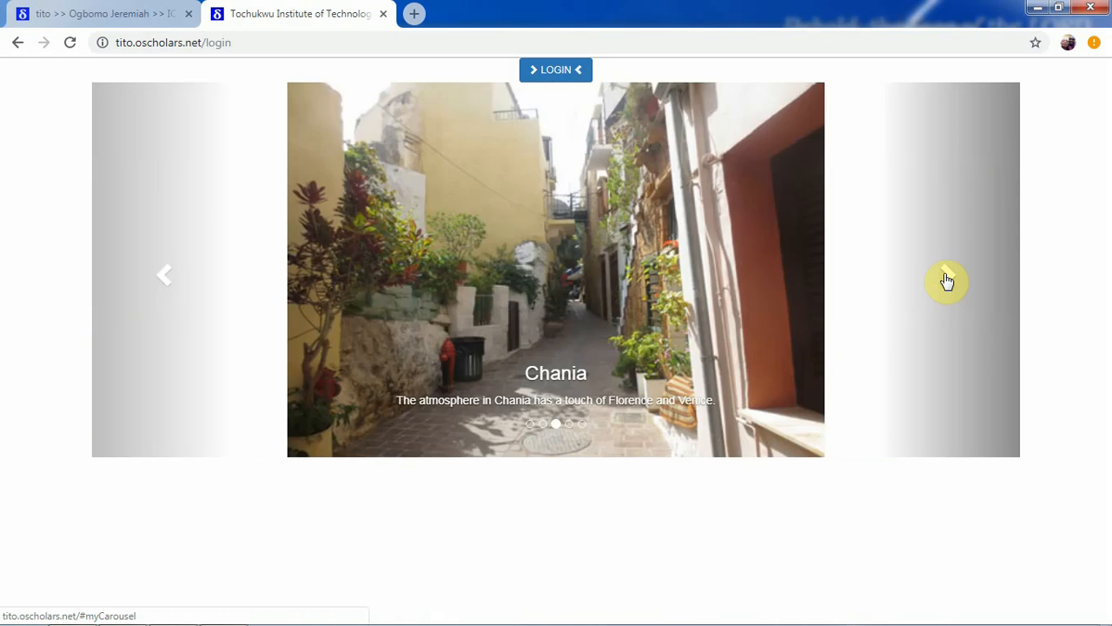
click(946, 280)
click(946, 280)
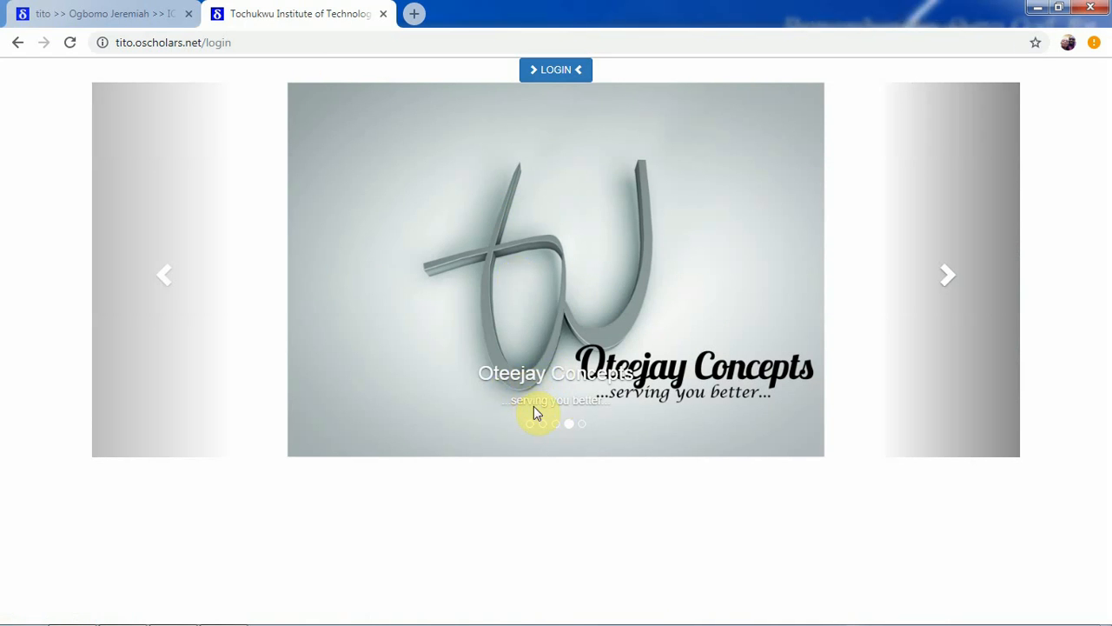
click(156, 10)
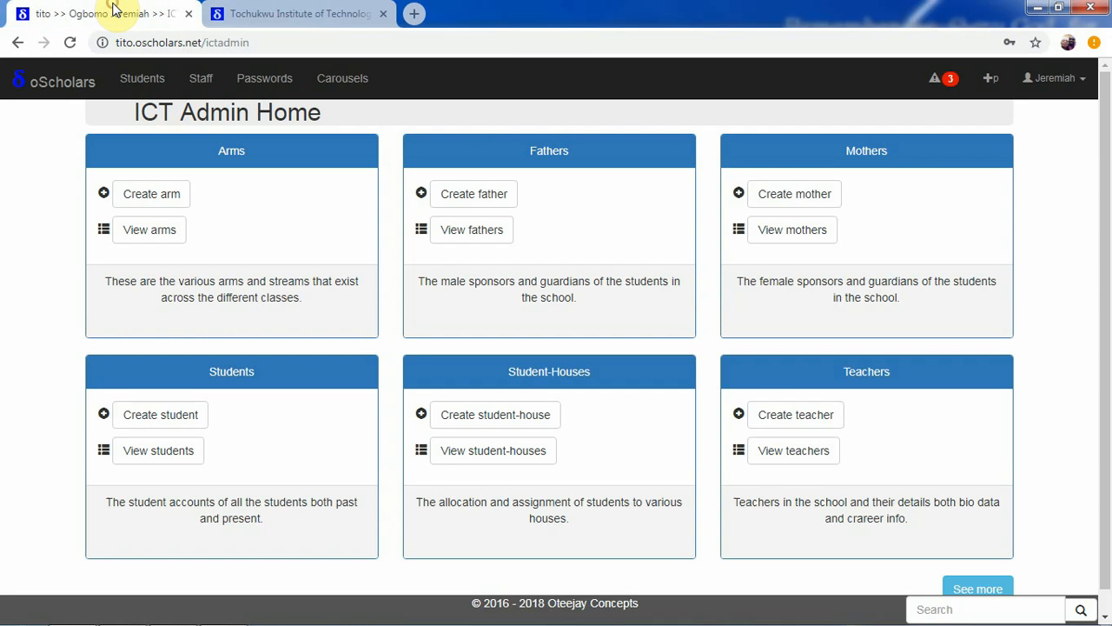
click(382, 14)
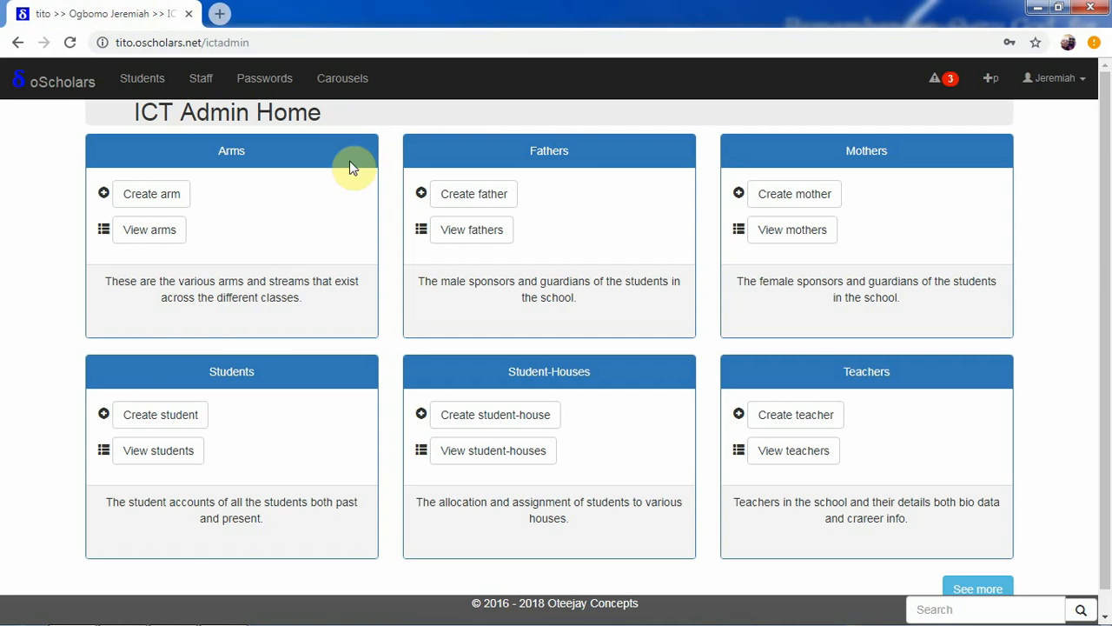
Step: Start a new carousel entry with Penguins.jpg from Sample Pictures as its picture
click(349, 87)
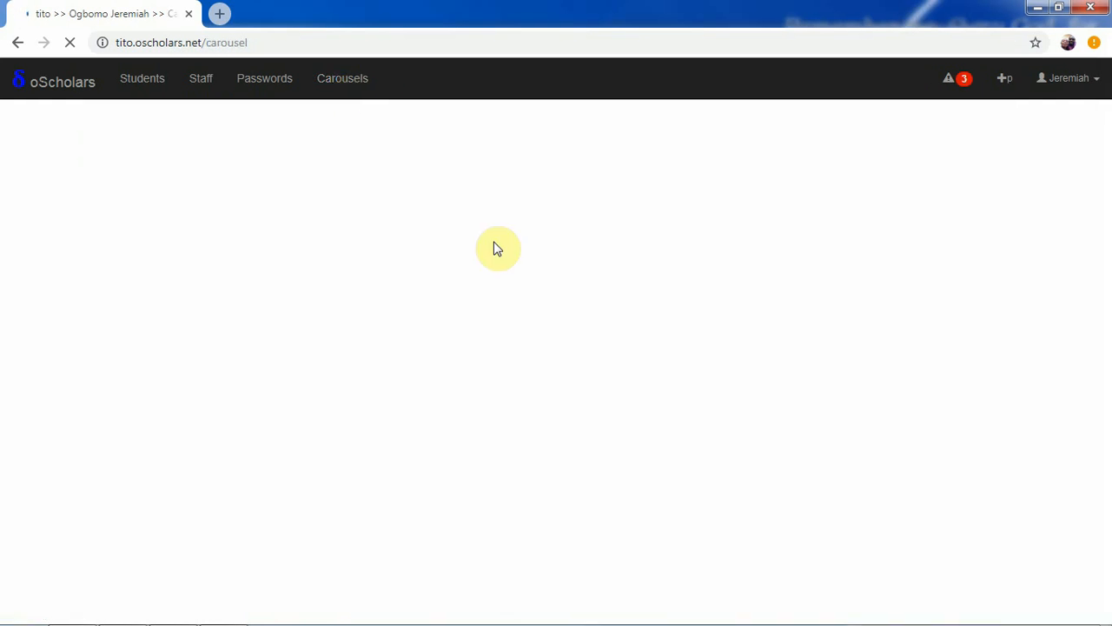
click(395, 201)
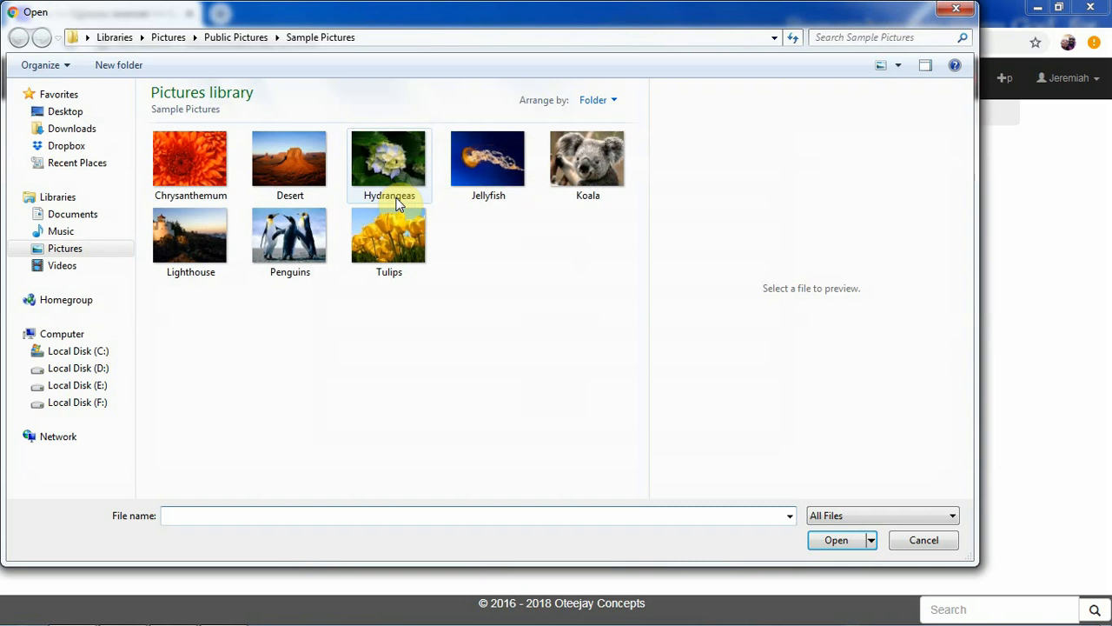
click(299, 233)
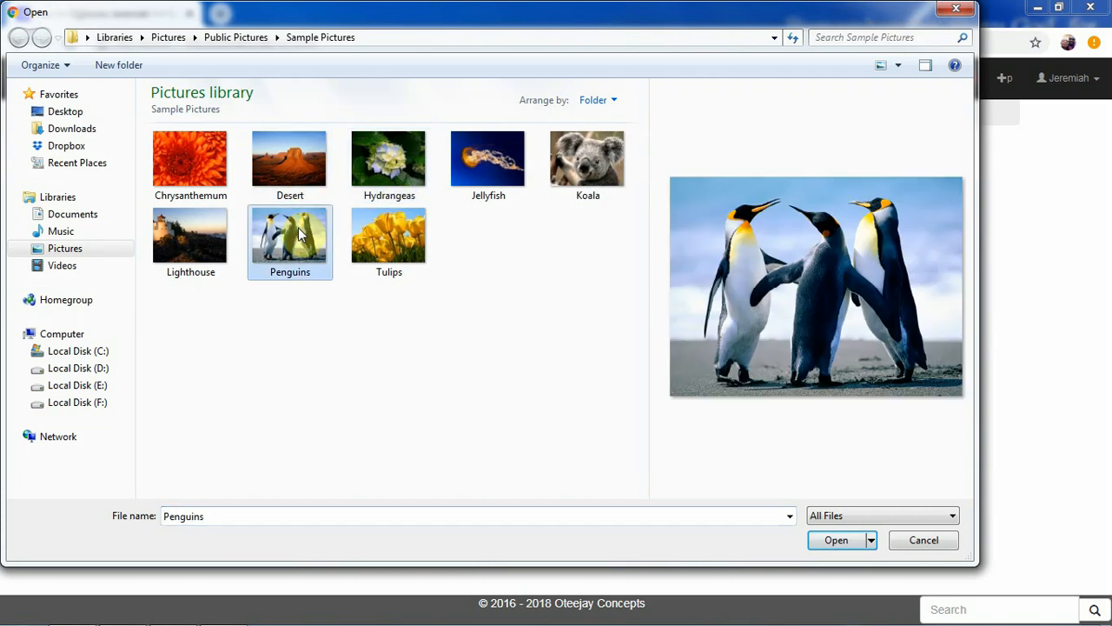
click(835, 539)
Step: Give the carousel entry the title "Penguins" and the caption "Some little sea creatures", and save it
click(564, 262)
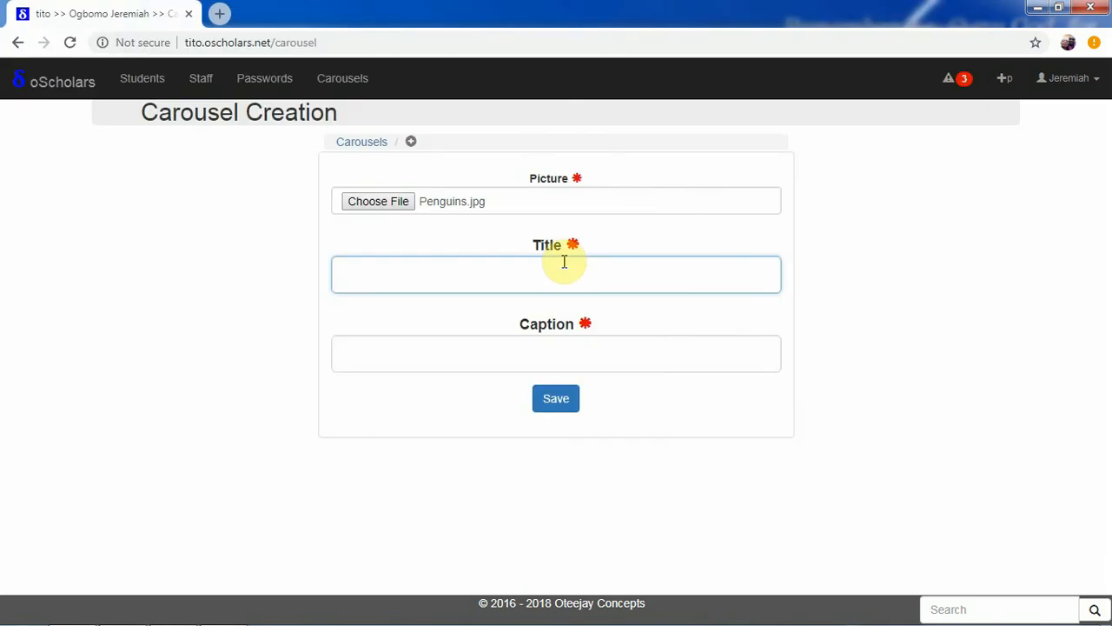
text(Penguins)
click(547, 351)
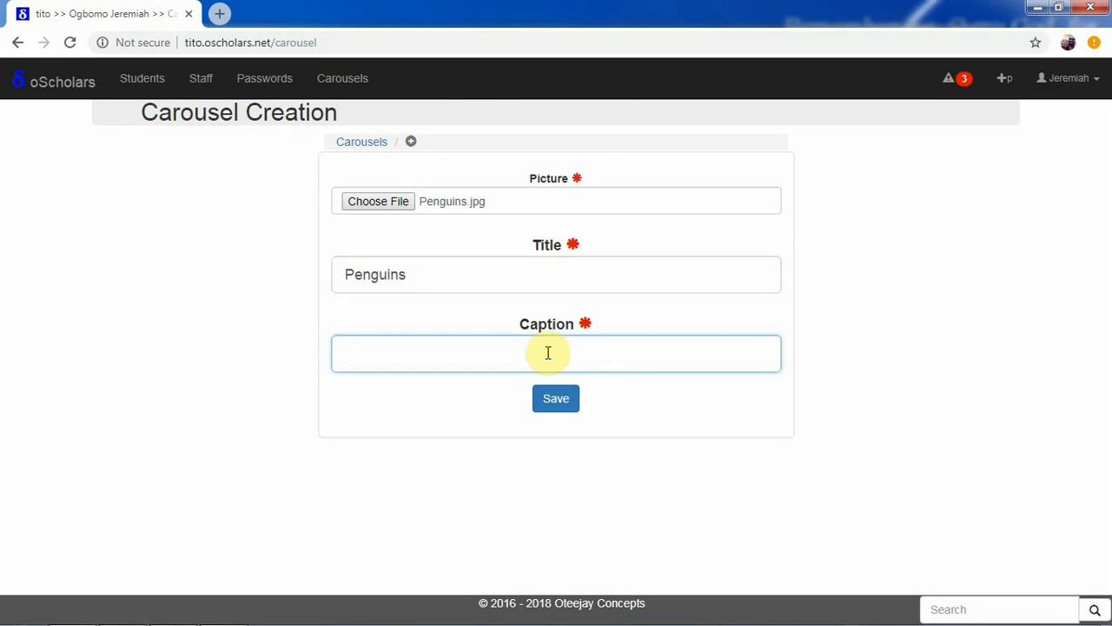
text(Some litt)
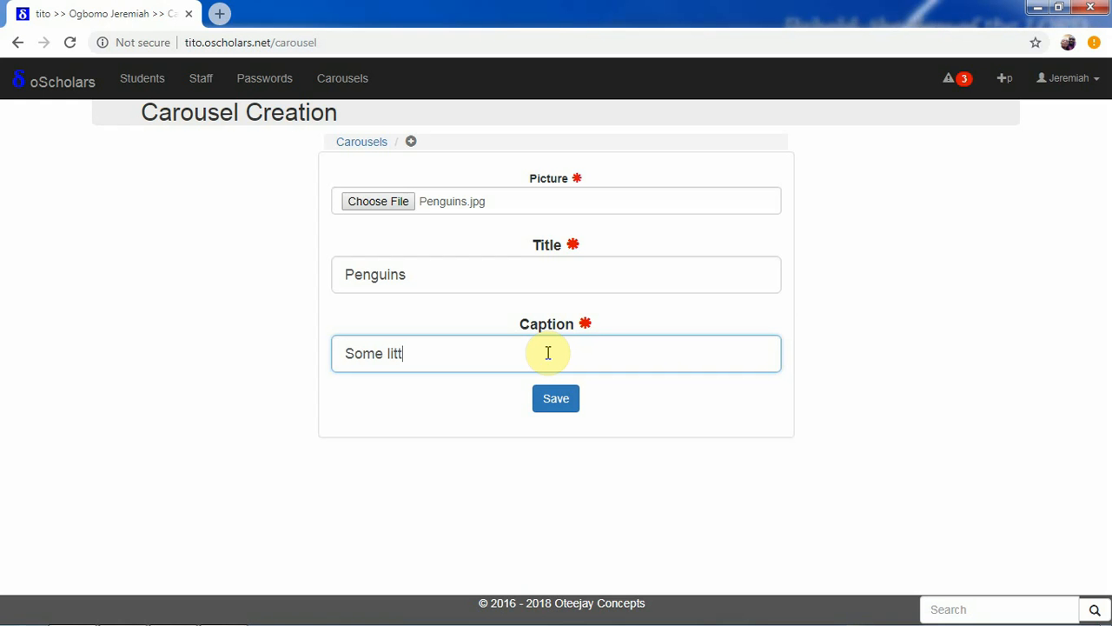
text(le sea creatures)
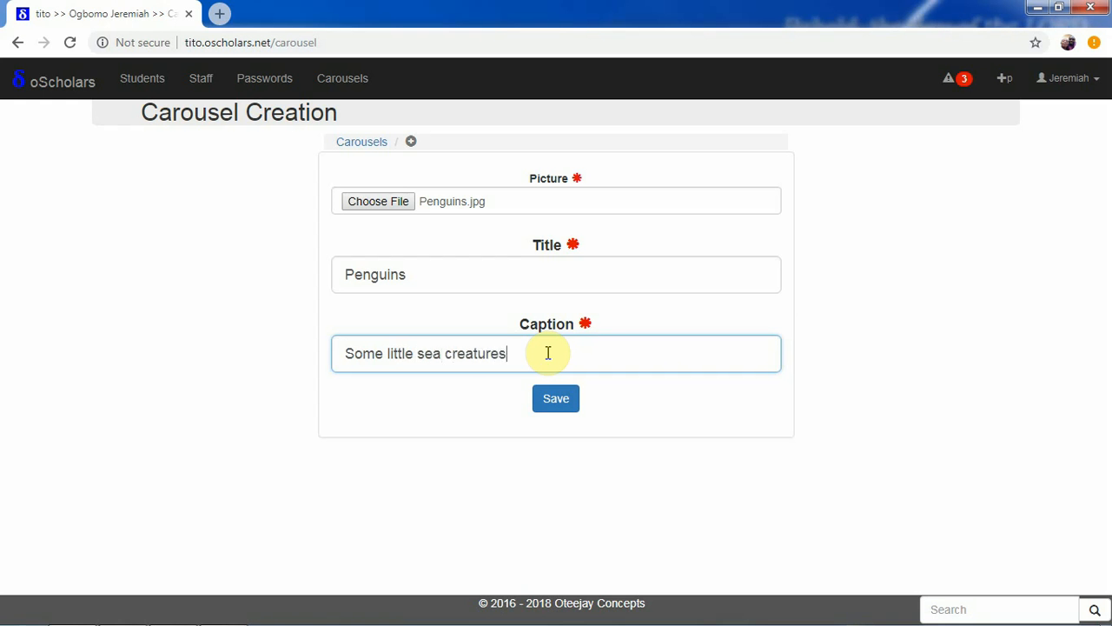
click(553, 406)
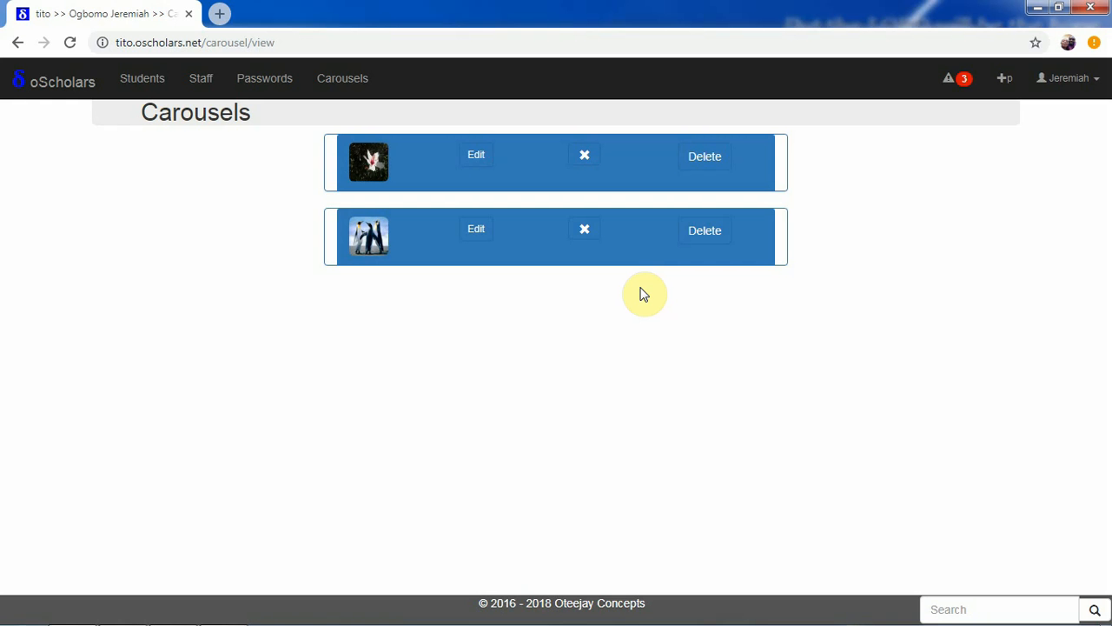
Step: Change the title of the penguin carousel entry to "Coloured Penguins" and save the edit
click(477, 232)
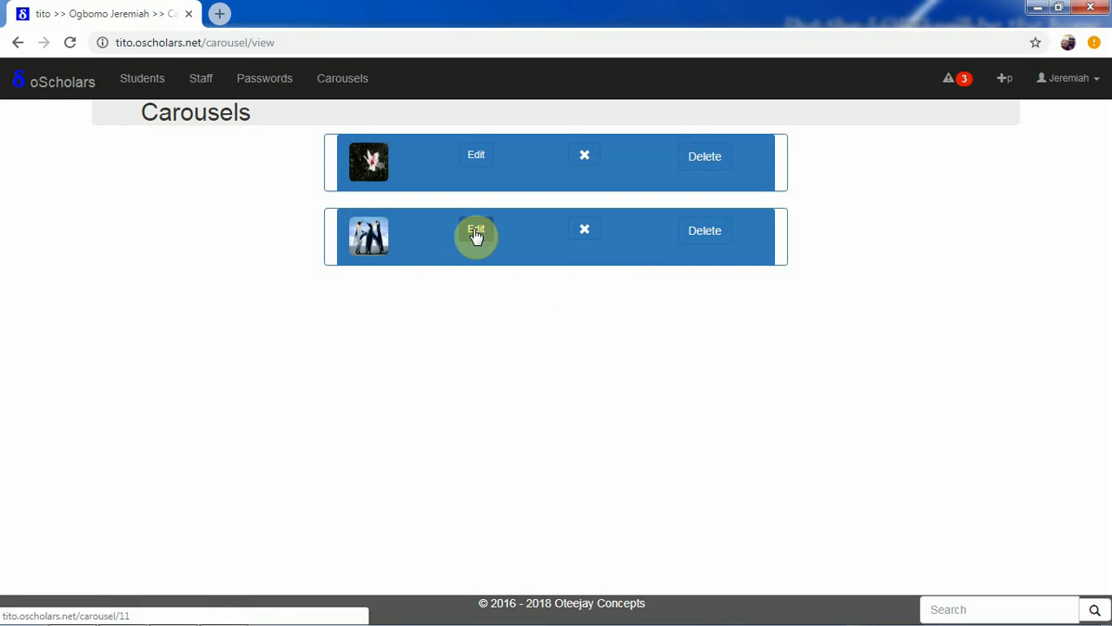
click(474, 230)
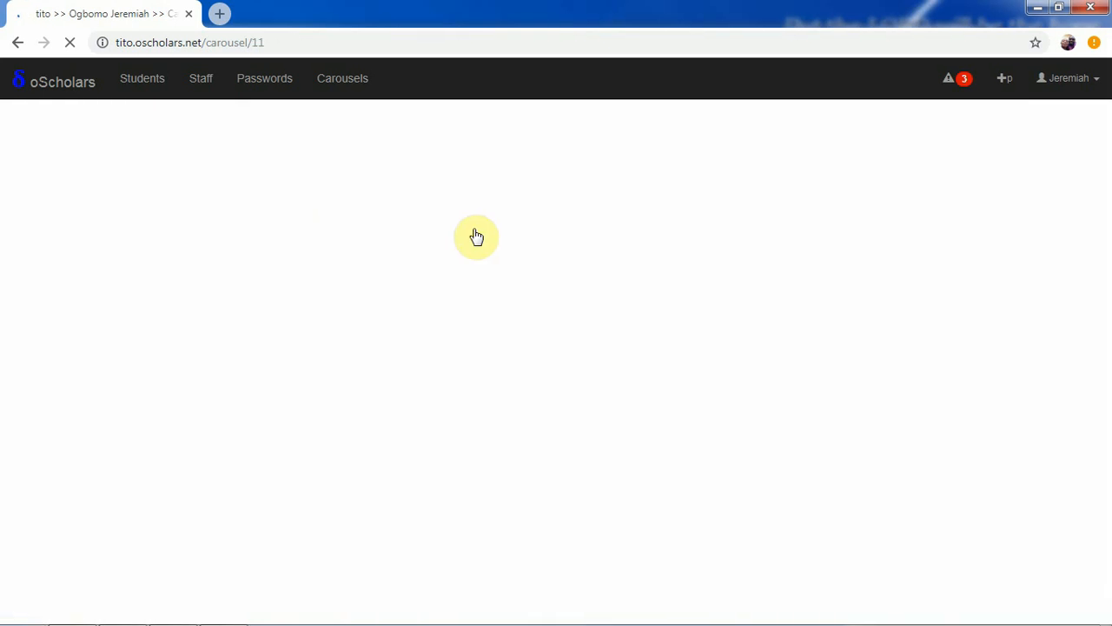
click(342, 269)
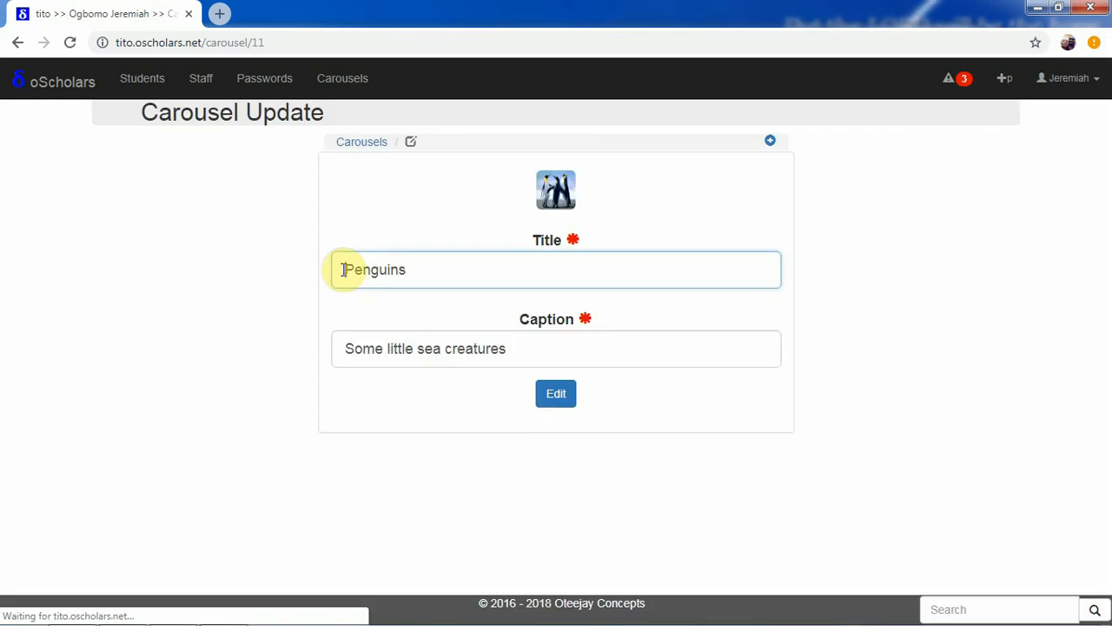
text(Coo)
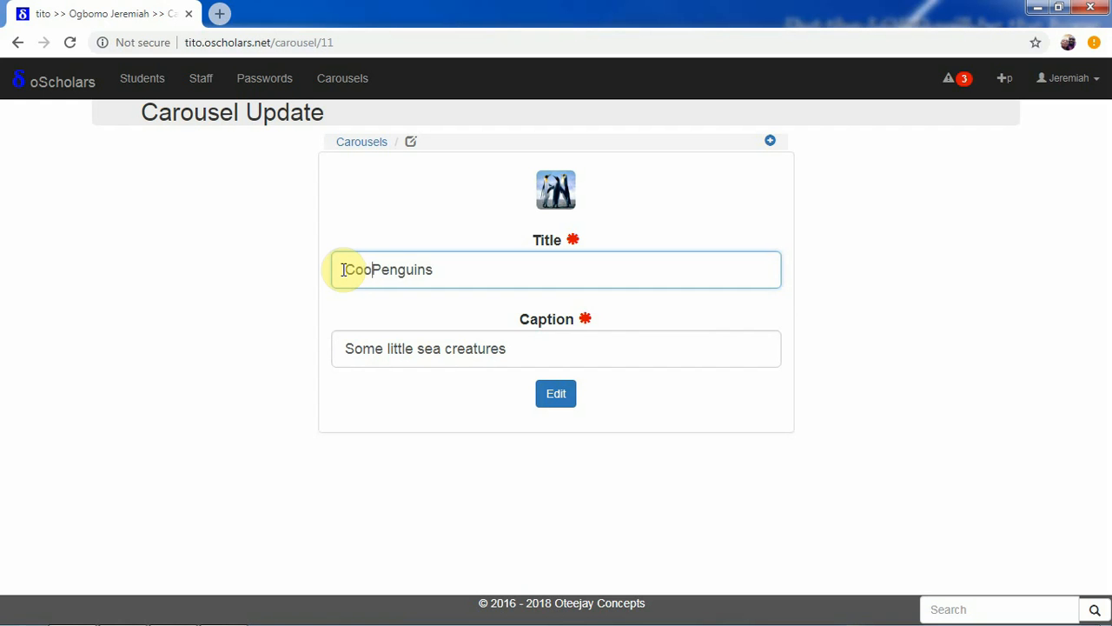
key(BackSpace)
text(loured)
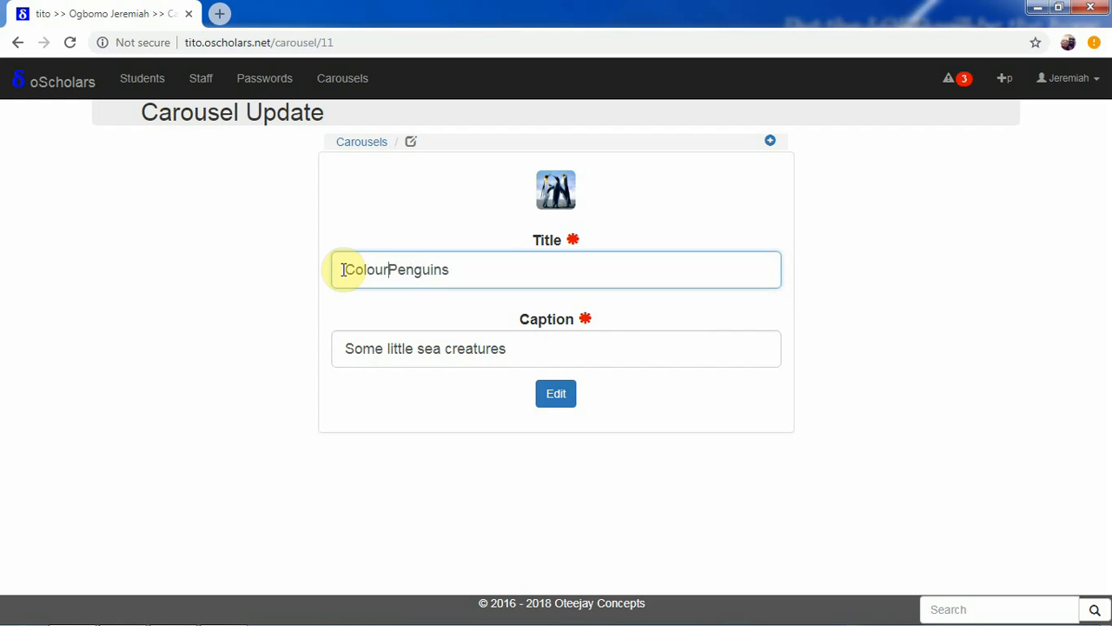
click(559, 394)
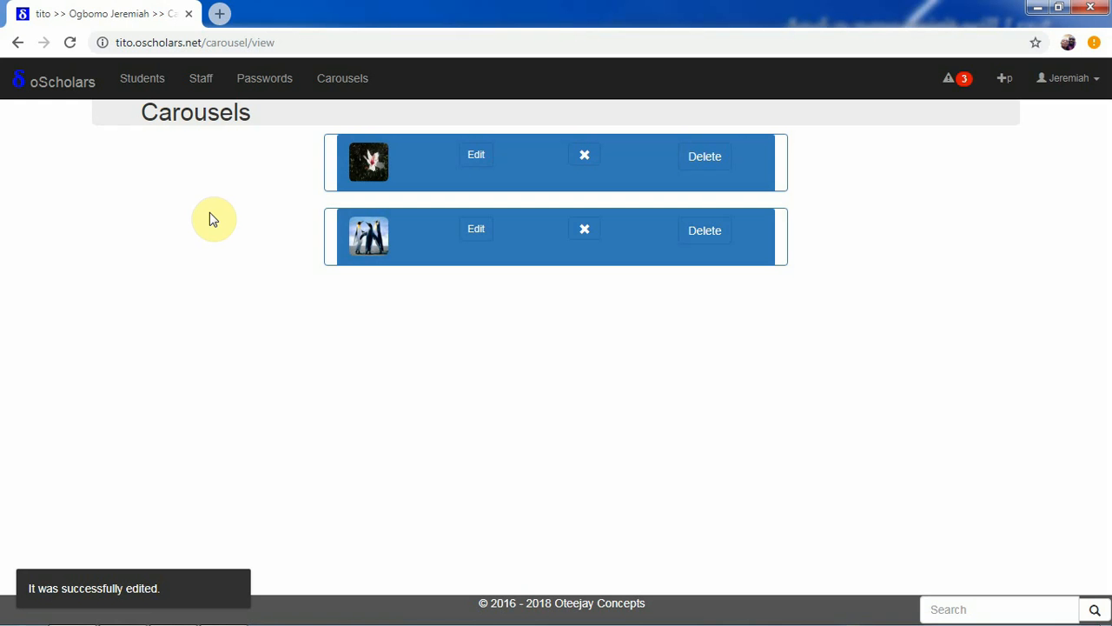
Step: Start another carousel entry with Desert.jpg from Sample Pictures as its picture
click(331, 83)
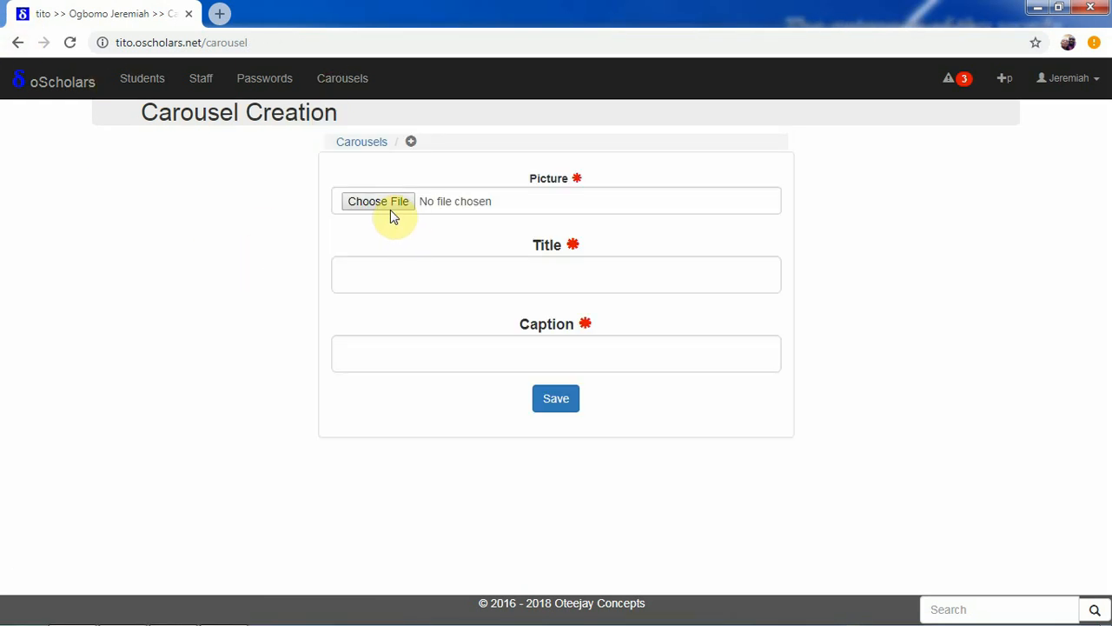
click(386, 209)
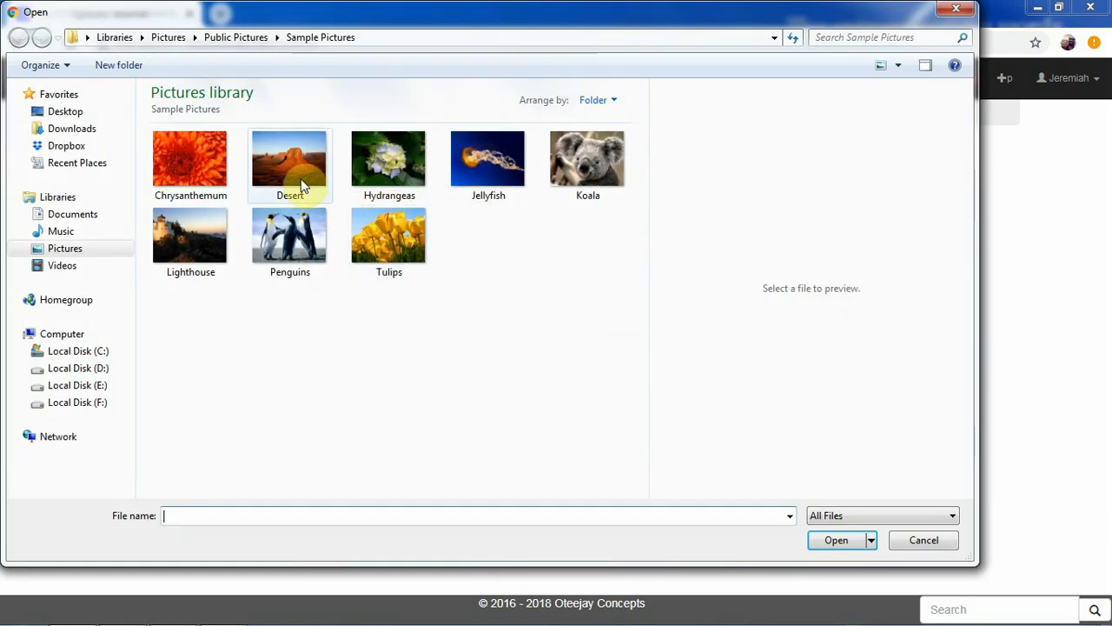
click(301, 185)
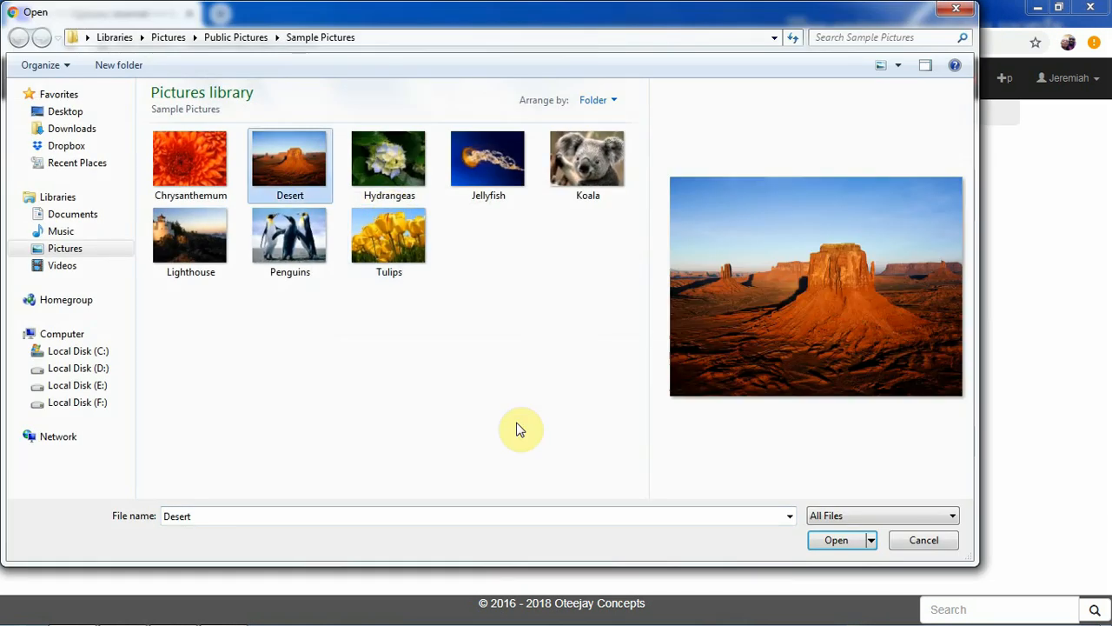
click(836, 540)
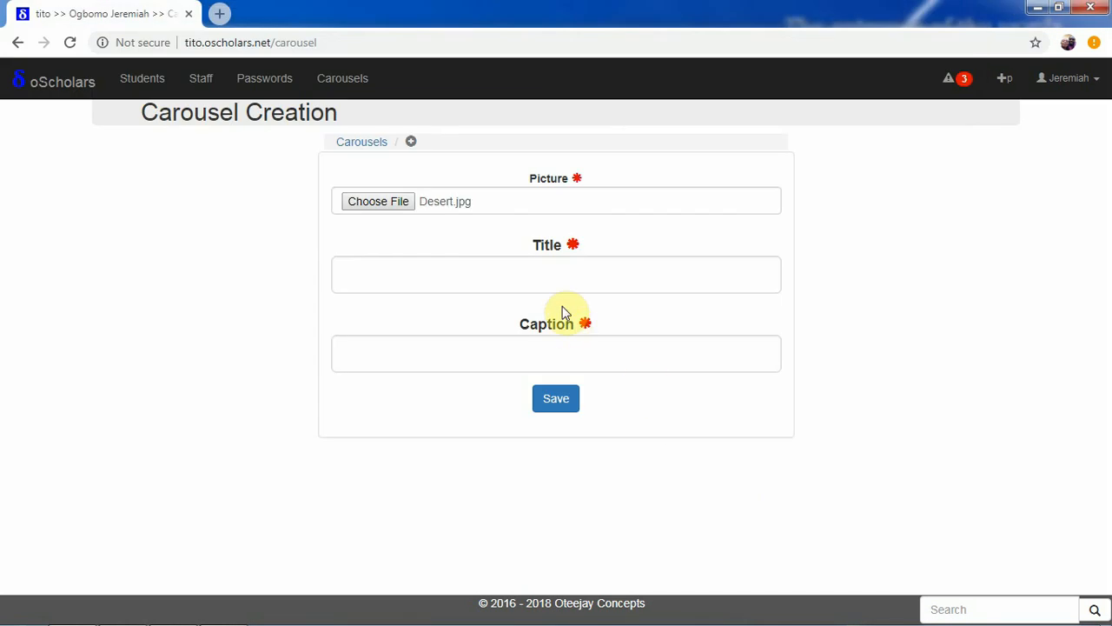
Step: Set the desert carousel entry's title to "Sahara"
click(563, 278)
text(S)
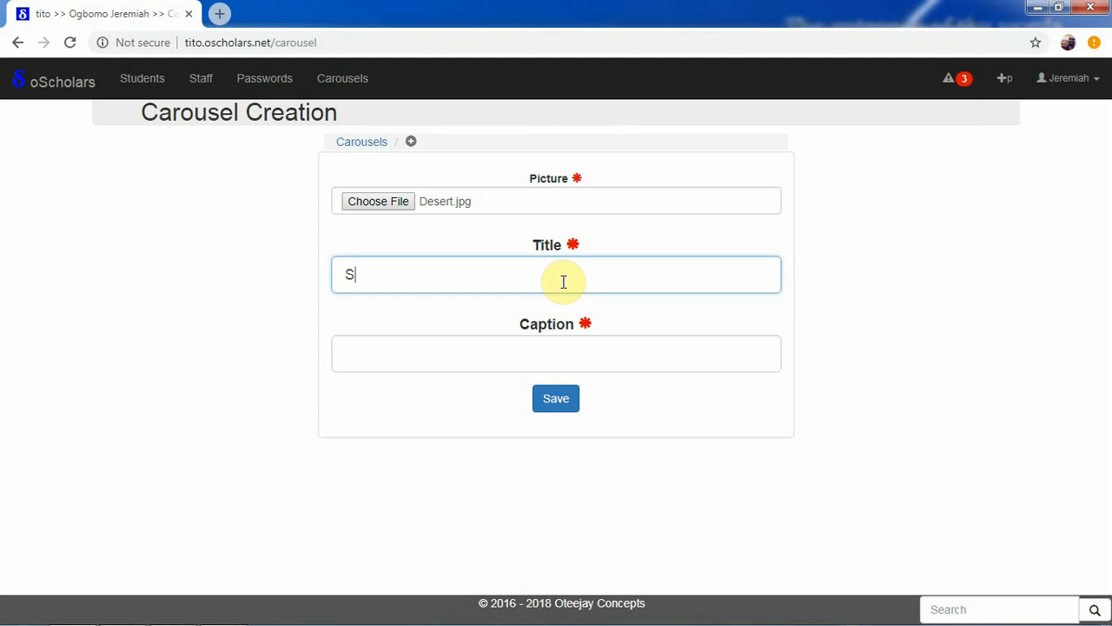
text(ahra)
key(BackSpace)
text(ra)
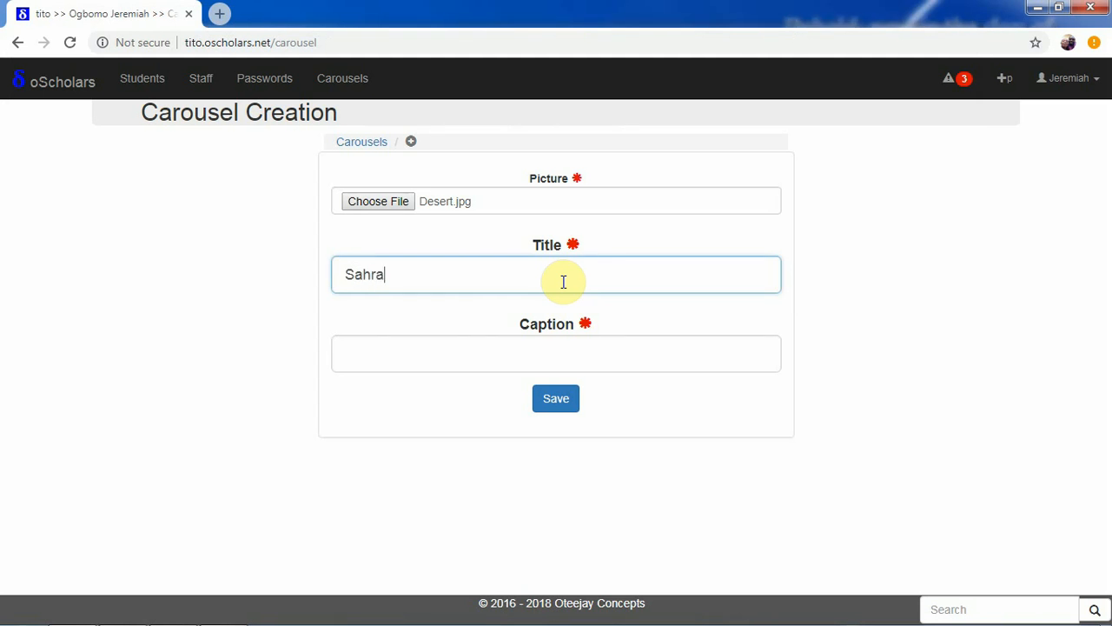
text(h)
key(BackSpace)
key(BackSpace)
key(BackSpace)
text(ara)
Step: Caption the desert carousel entry "A very dry hot sunny desert in North Africa" and save it
click(552, 356)
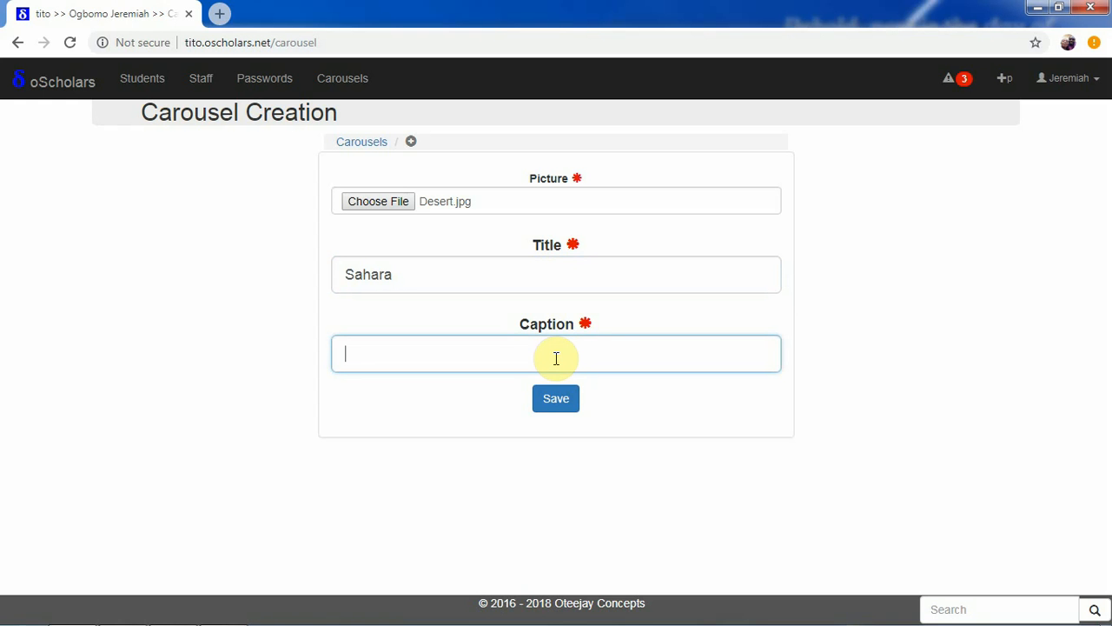
text(I)
text( very )
text(dry )
text(coo)
key(BackSpace)
key(BackSpace)
key(BackSpace)
text(hot )
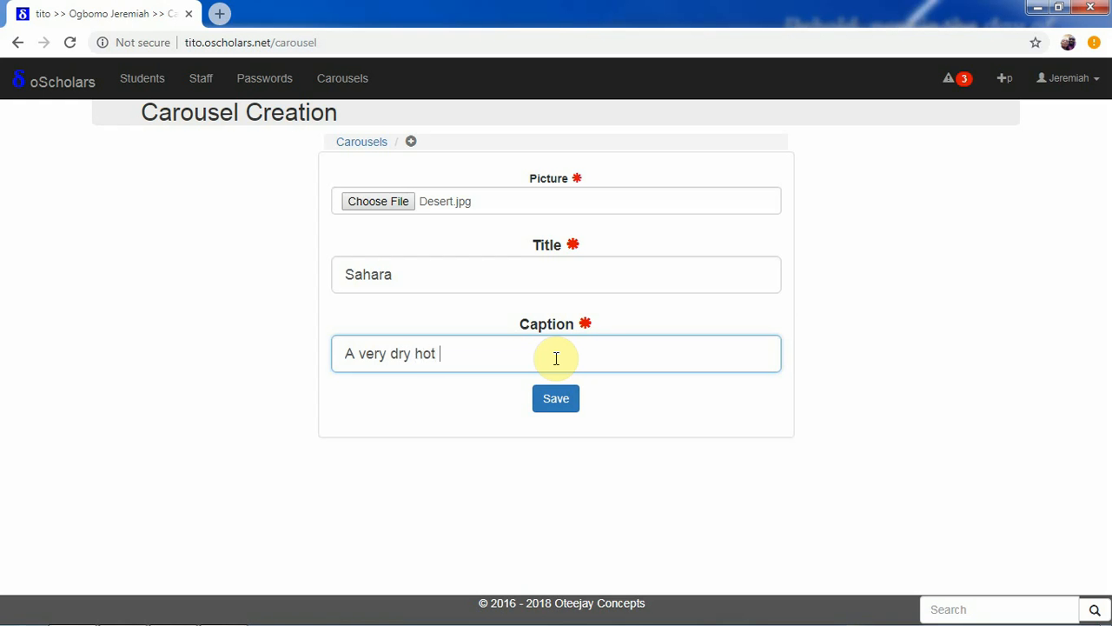
text(sunny de)
text(sert in)
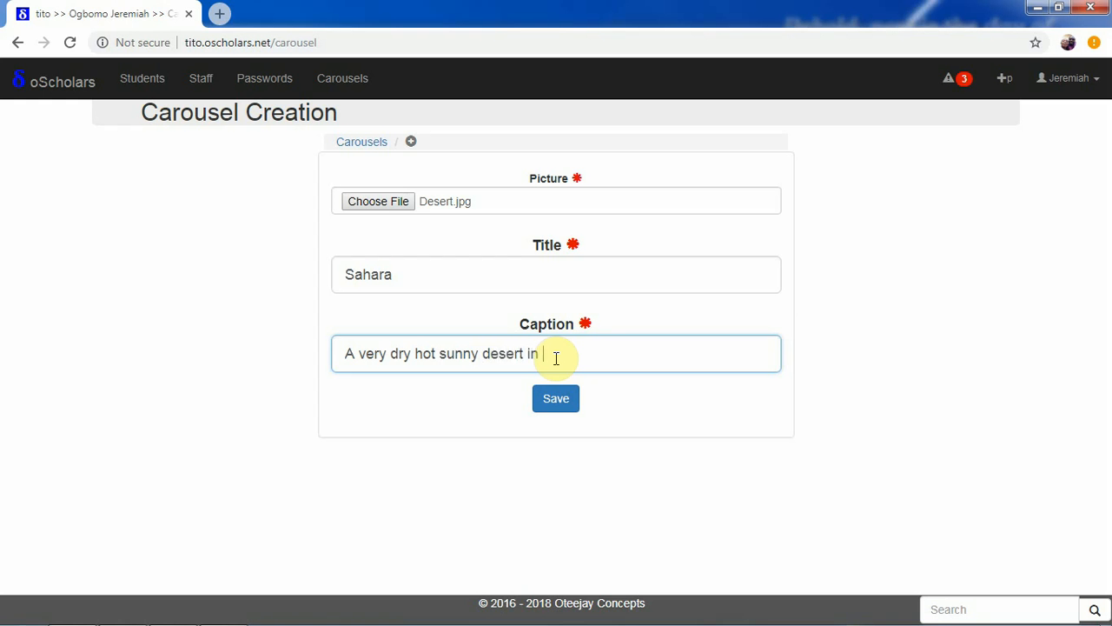
text( NO)
key(BackSpace)
text(i)
key(BackSpace)
text(ot)
key(BackSpace)
text(rth Africa)
click(563, 407)
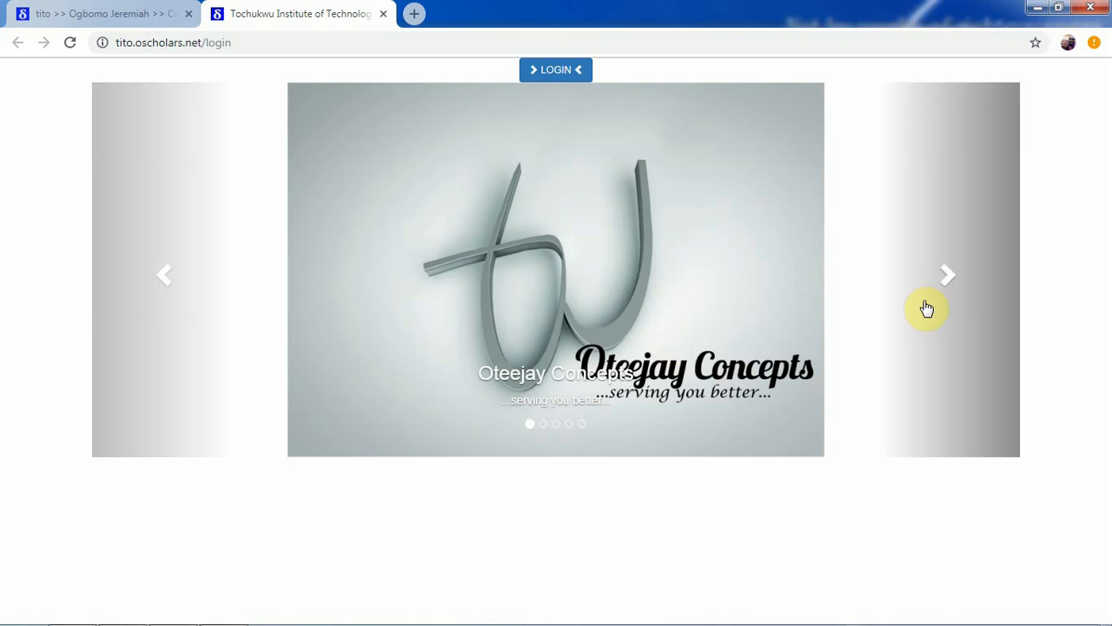
Step: Check the penguin and desert slides with their titles and captions in the login page's carousel
click(946, 284)
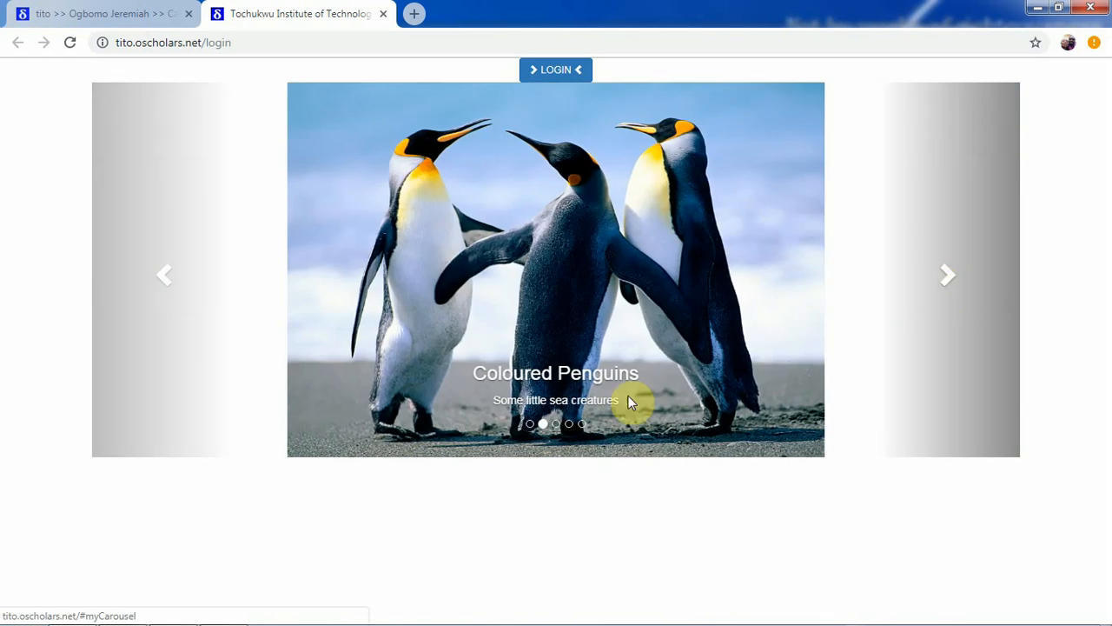
click(938, 276)
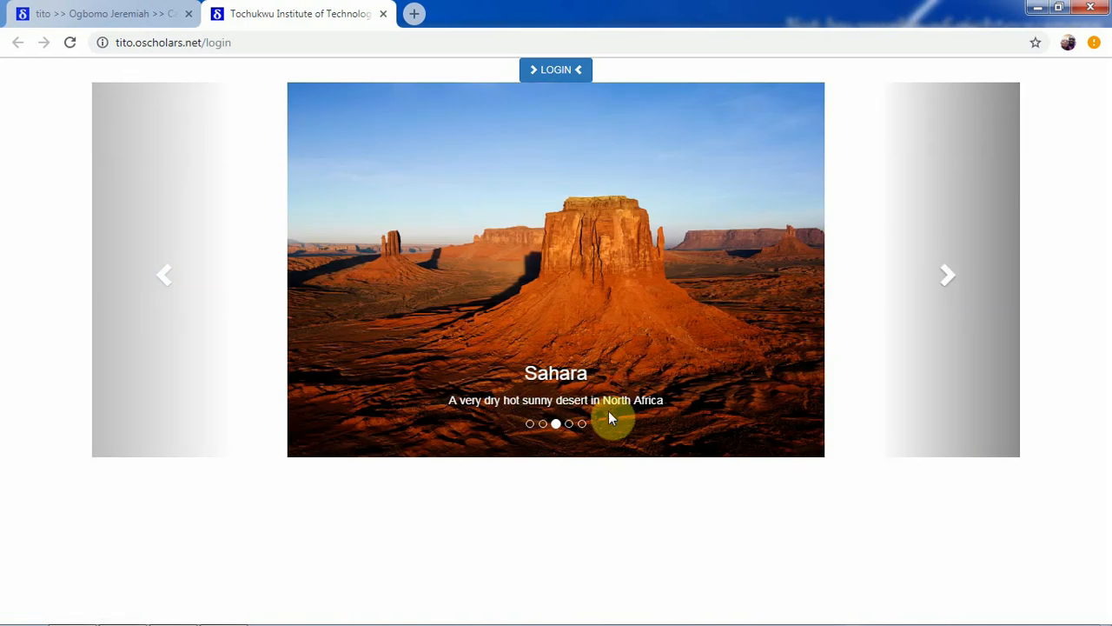
Step: Check the remaining slides after the desert one in the login page's carousel, including the rose flower and Oteejay slides
click(945, 285)
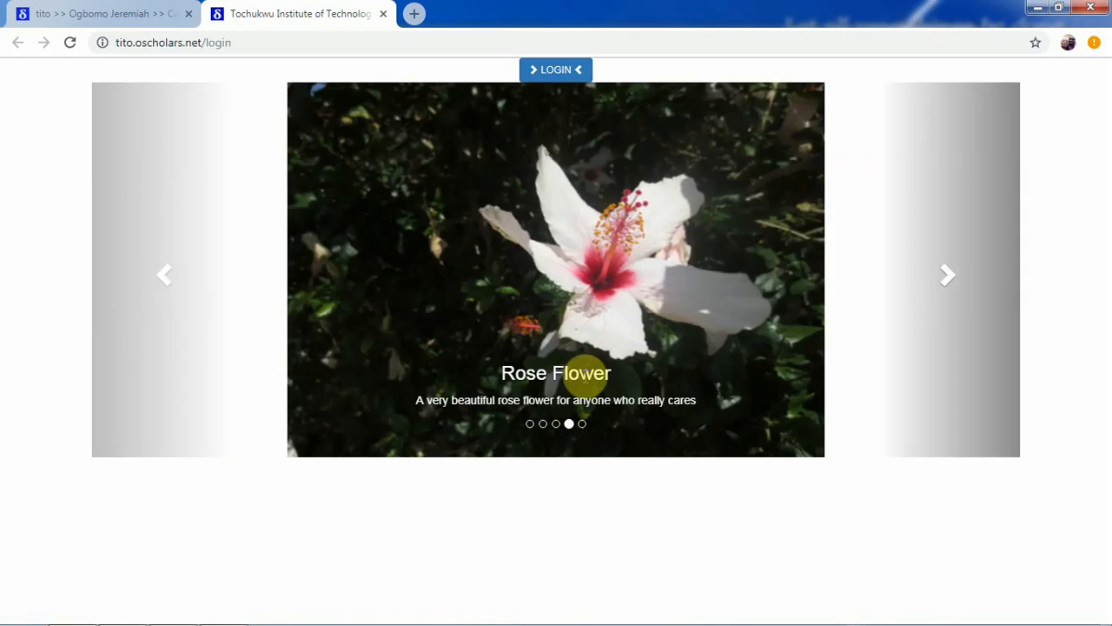
click(947, 278)
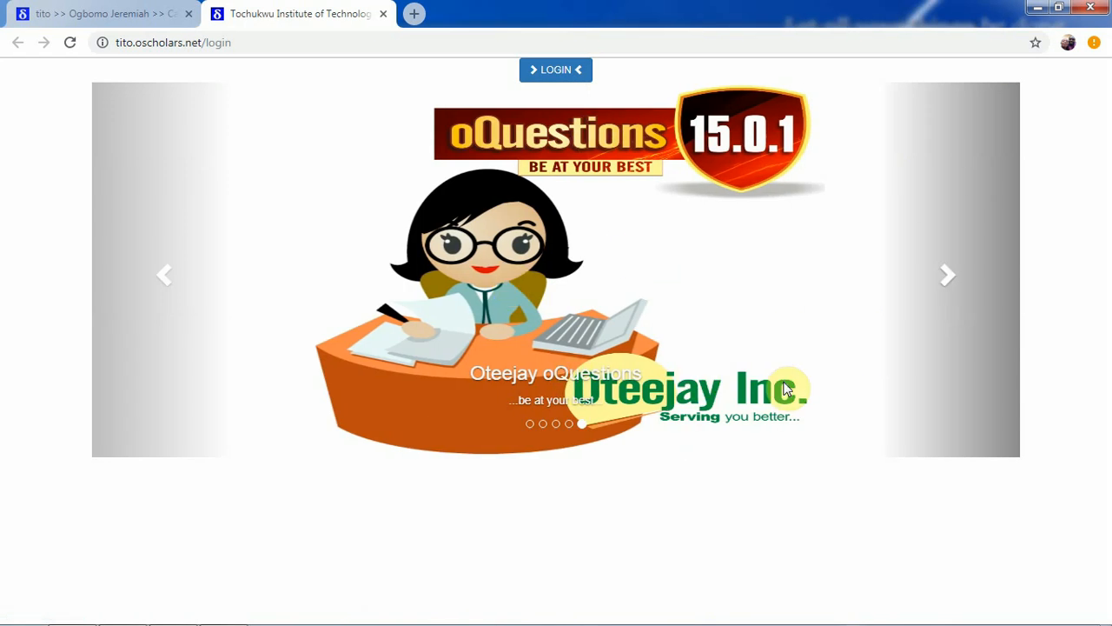
click(947, 278)
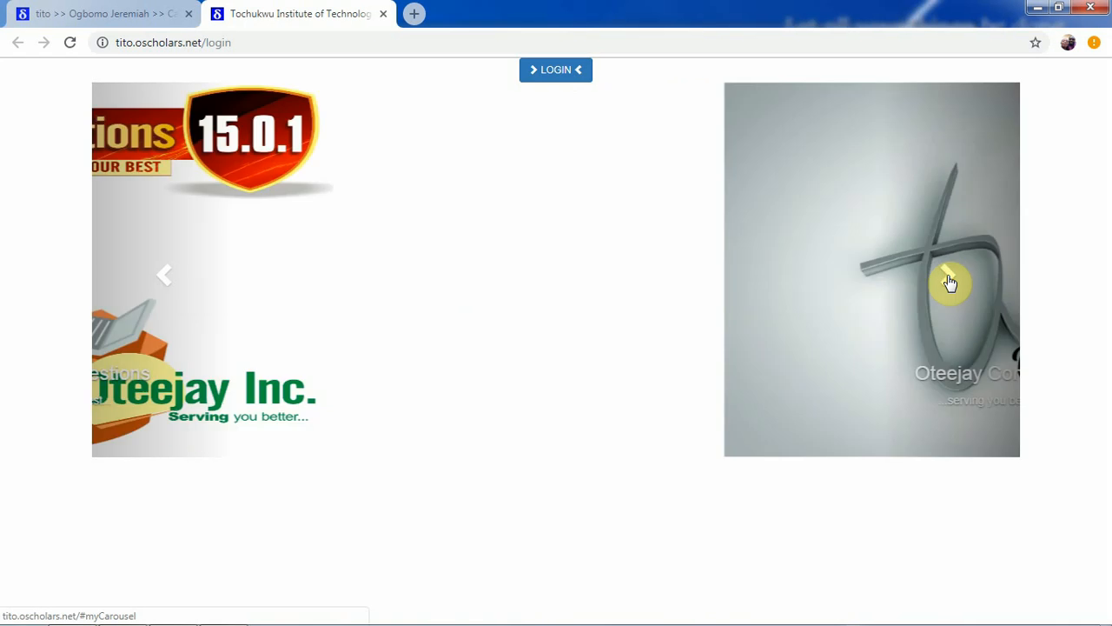
click(947, 276)
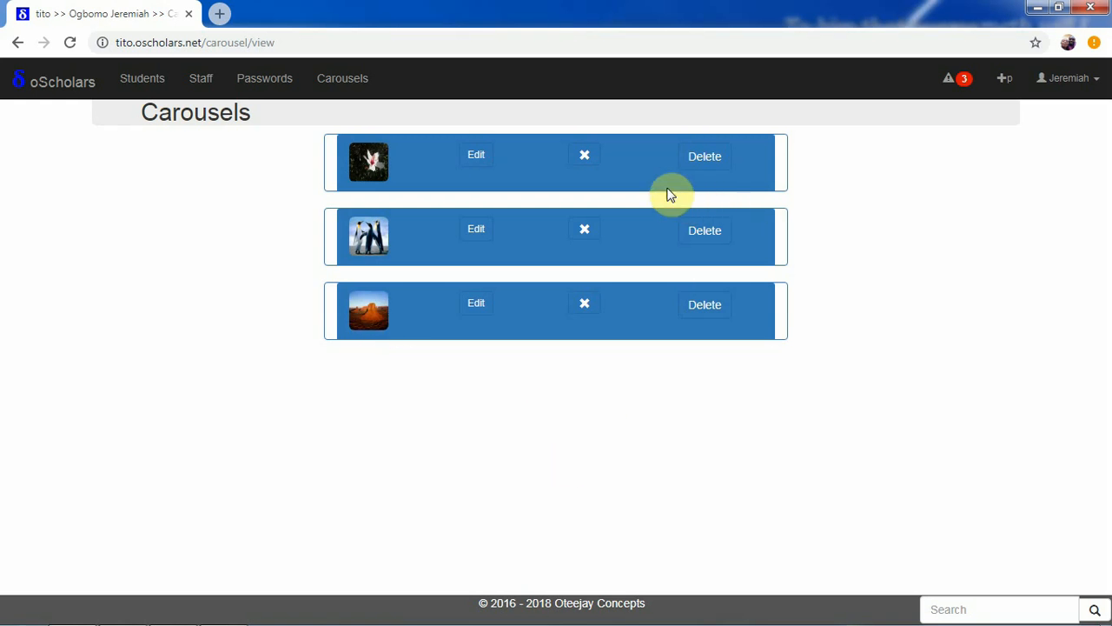
Step: Deactivate the flower picture's carousel entry and delete the desert picture's entry from the Carousels list
click(585, 156)
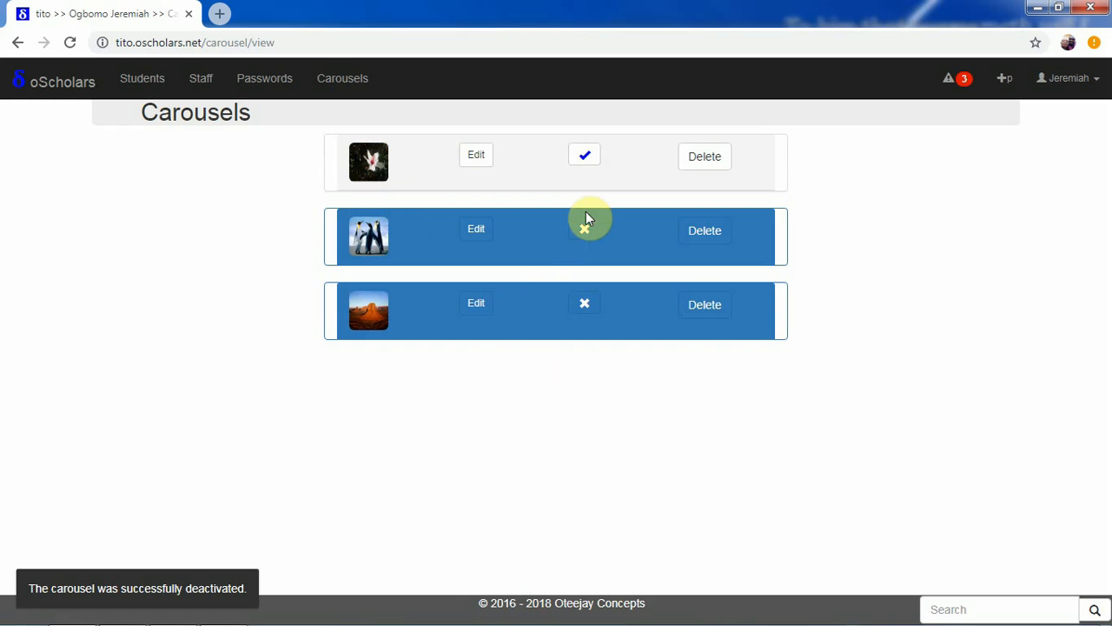
click(714, 313)
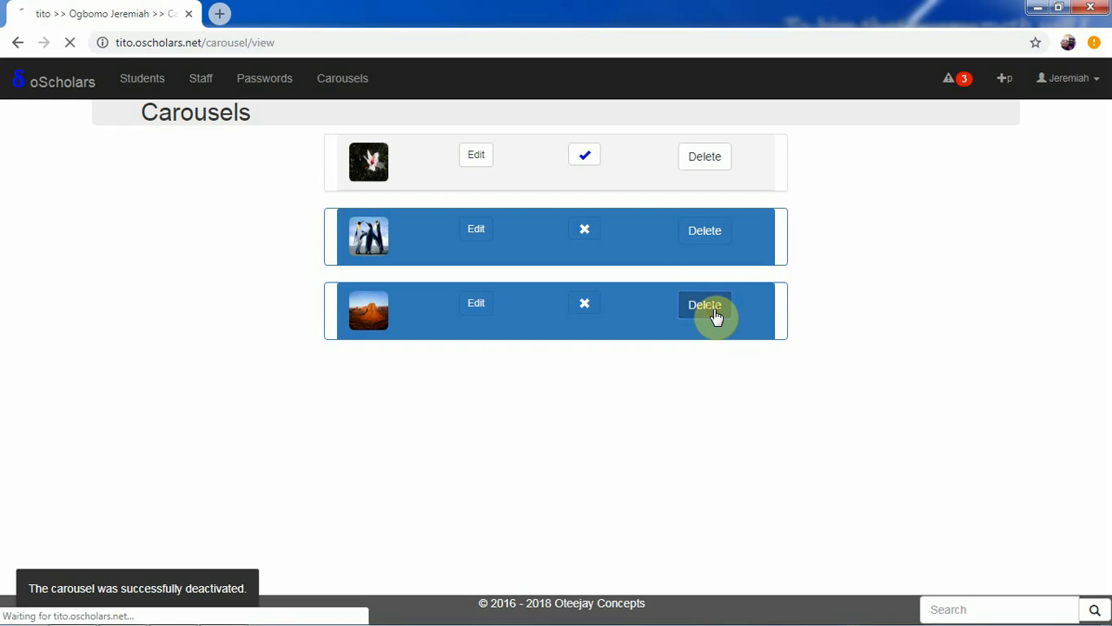